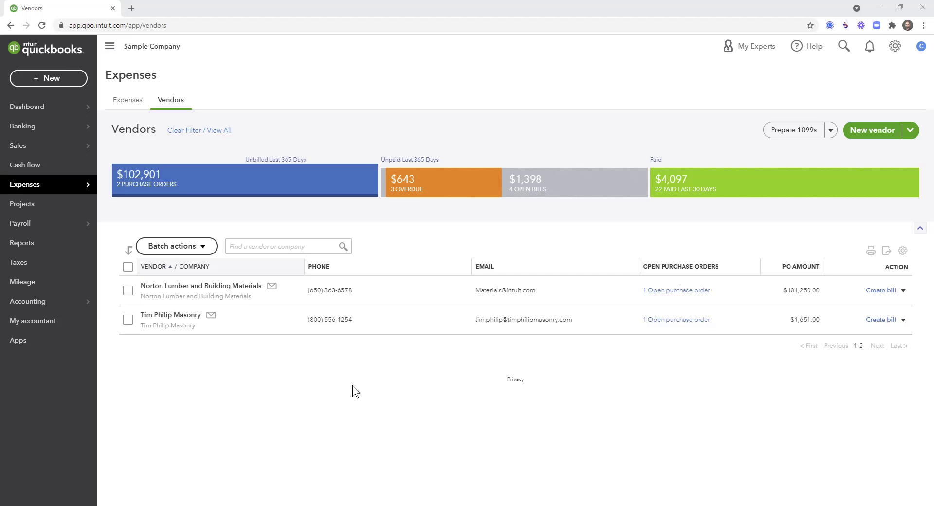
# - Open Norton Lumber and Building Materials' purchase order TX-082021 and highlight its $101,250.00 total
pyautogui.click(244, 287)
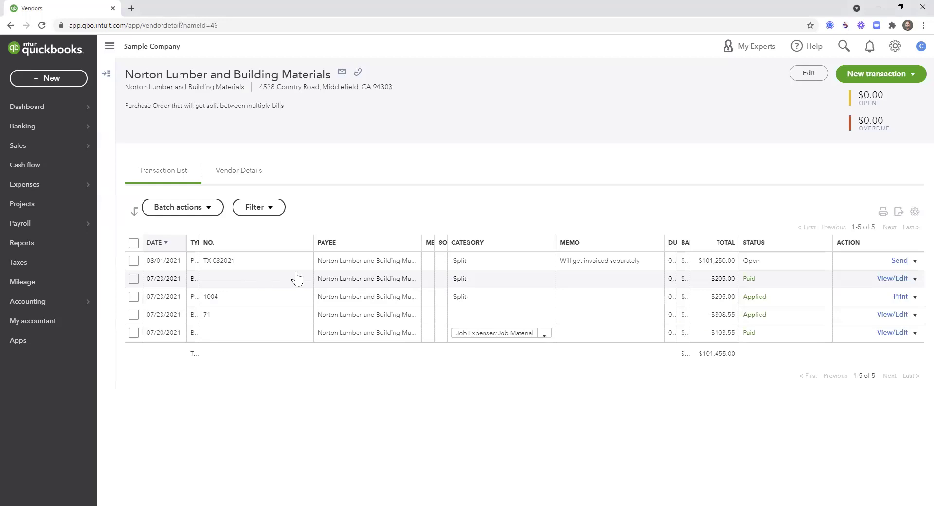
pyautogui.click(323, 265)
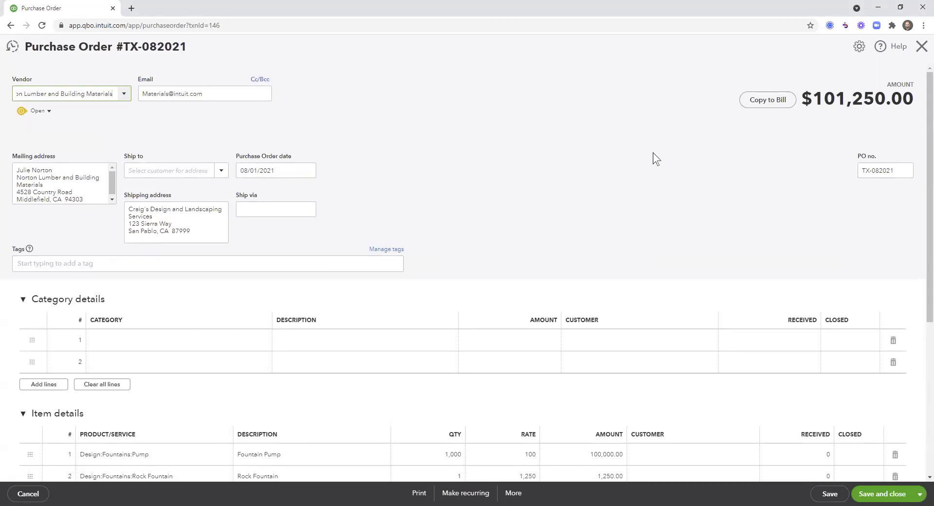
pyautogui.moveTo(913, 99); pyautogui.dragTo(811, 99)
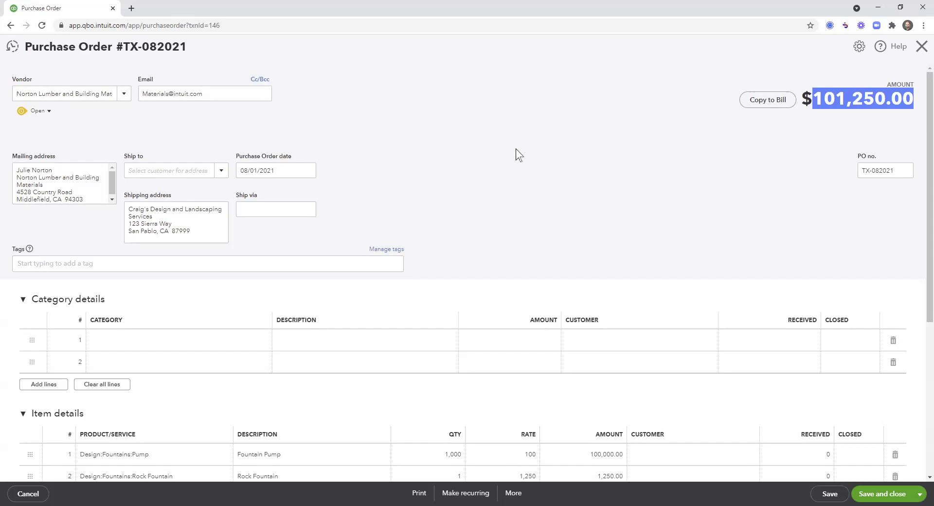
# - Save purchase order TX-082021 and review its fountain pump and rock fountain lines
pyautogui.scroll(-2, 519, 154)
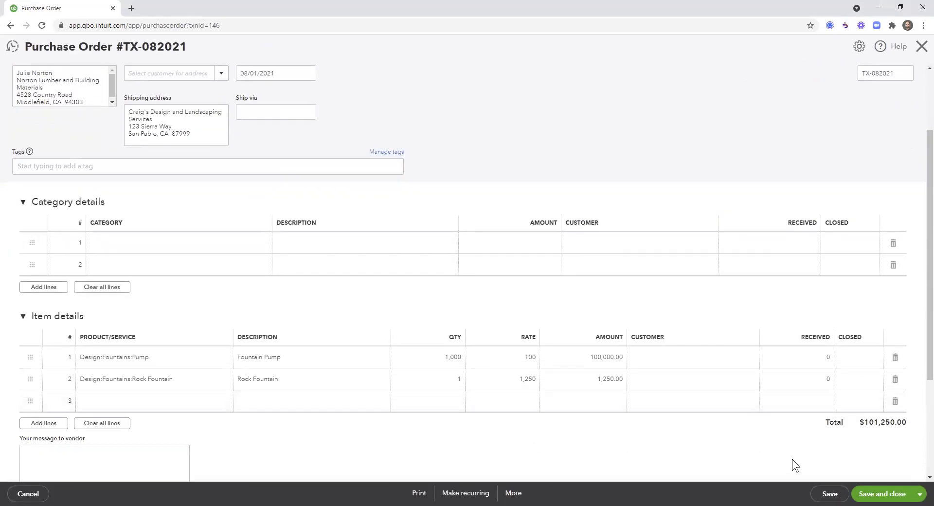
pyautogui.click(828, 494)
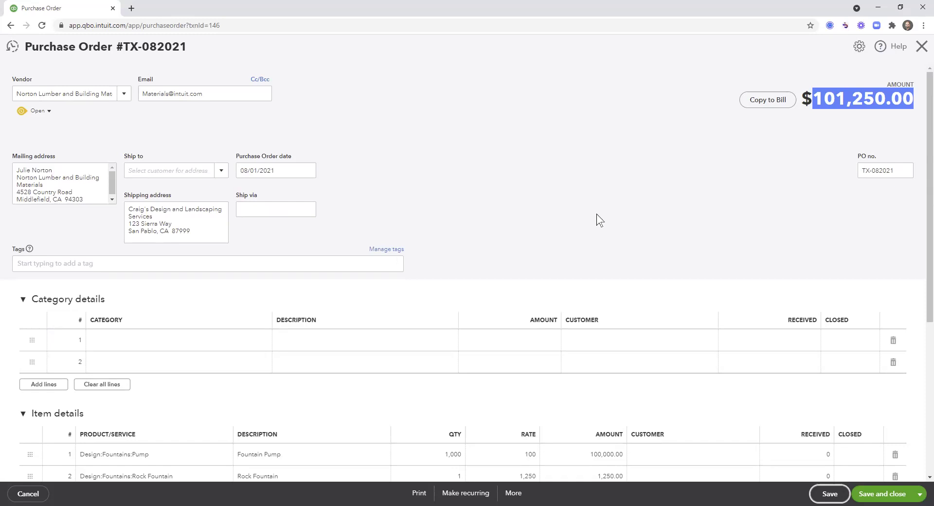
pyautogui.scroll(-2, 601, 220)
pyautogui.scroll(2, 613, 392)
pyautogui.scroll(-2, 618, 396)
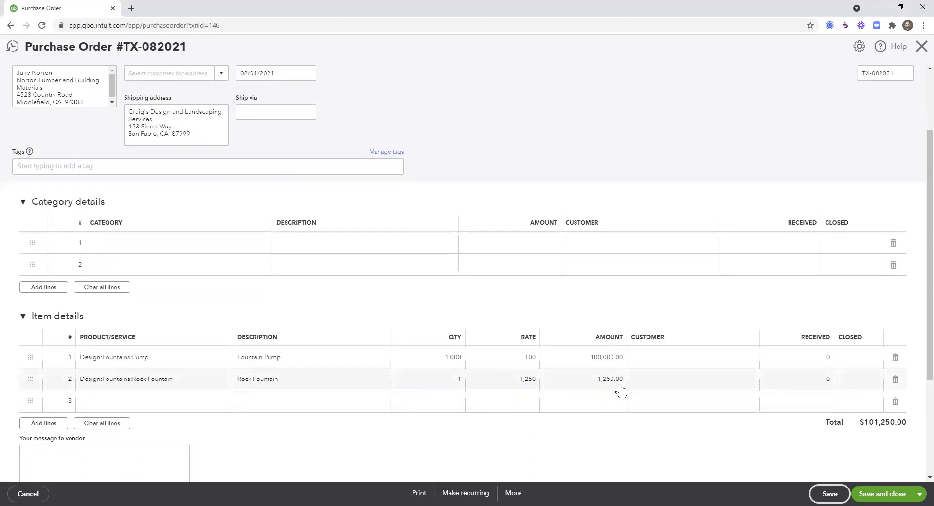
pyautogui.scroll(2, 621, 391)
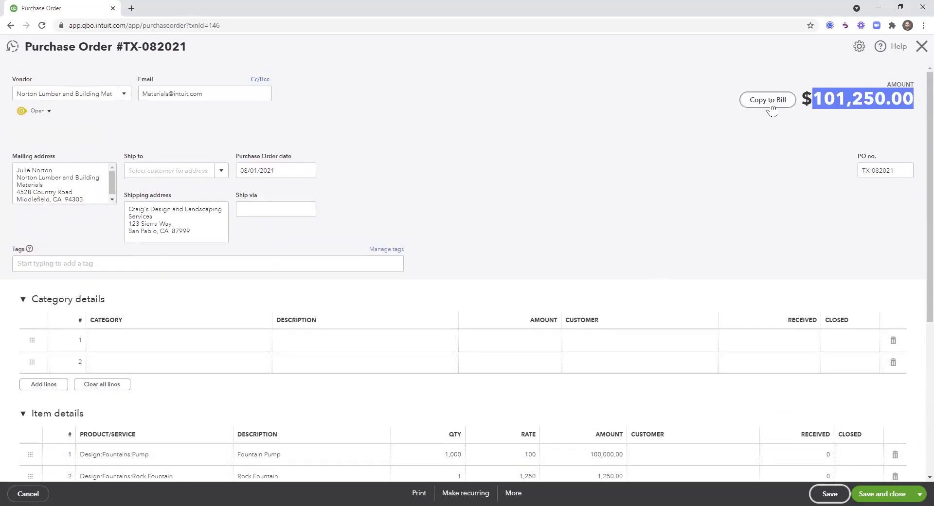
# - Copy TX-082021 to a new bill numbered A-102
pyautogui.click(772, 104)
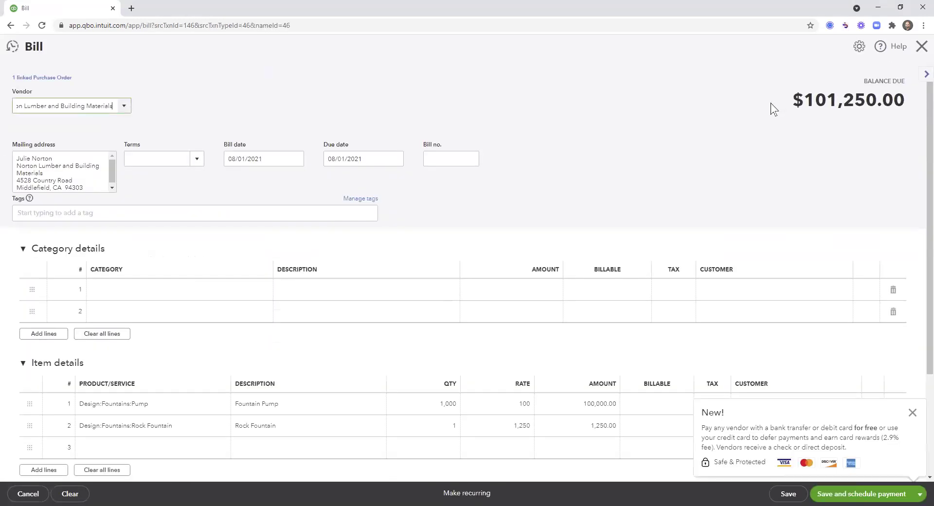
pyautogui.click(445, 156)
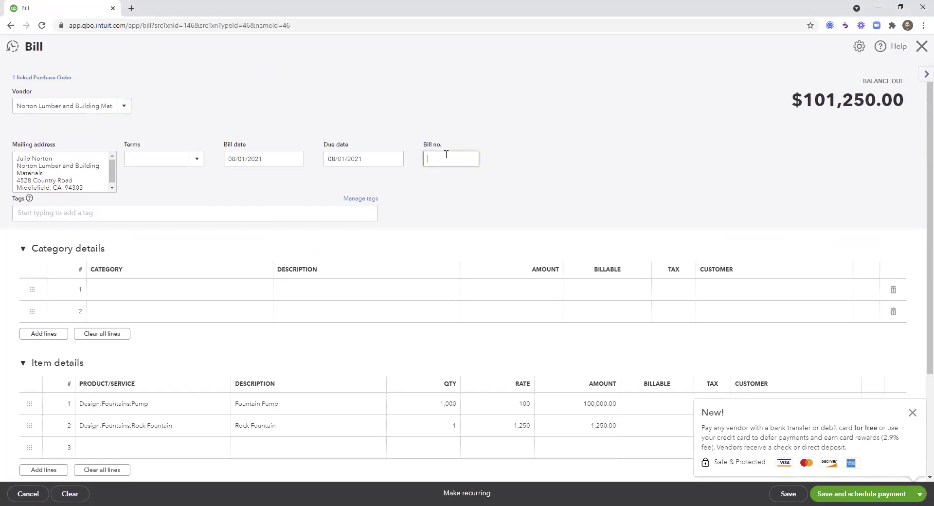
pyautogui.write('A-102')
pyautogui.moveTo(455, 159); pyautogui.dragTo(422, 161)
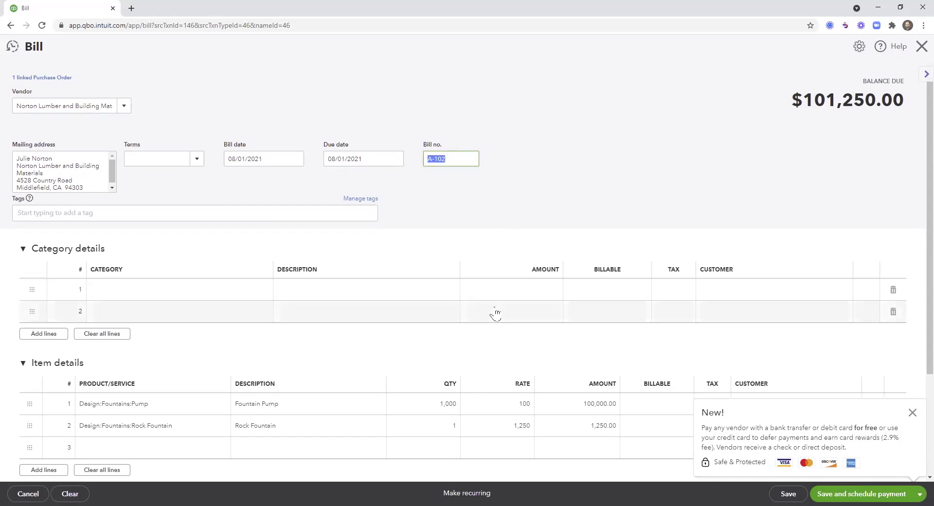
pyautogui.scroll(-2, 496, 312)
pyautogui.click(912, 414)
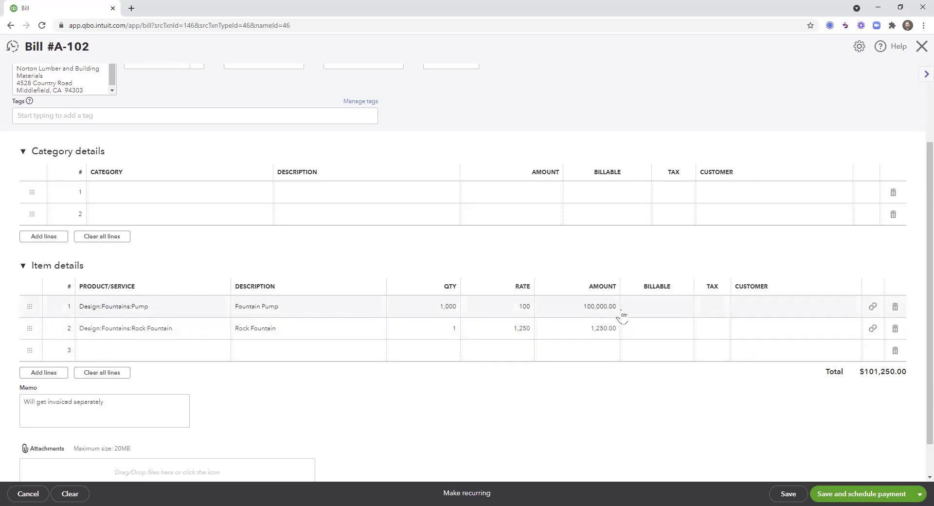
# - Remove the Fountain Pump line, save the $1,250.00 bill, and mark it paid
pyautogui.click(895, 306)
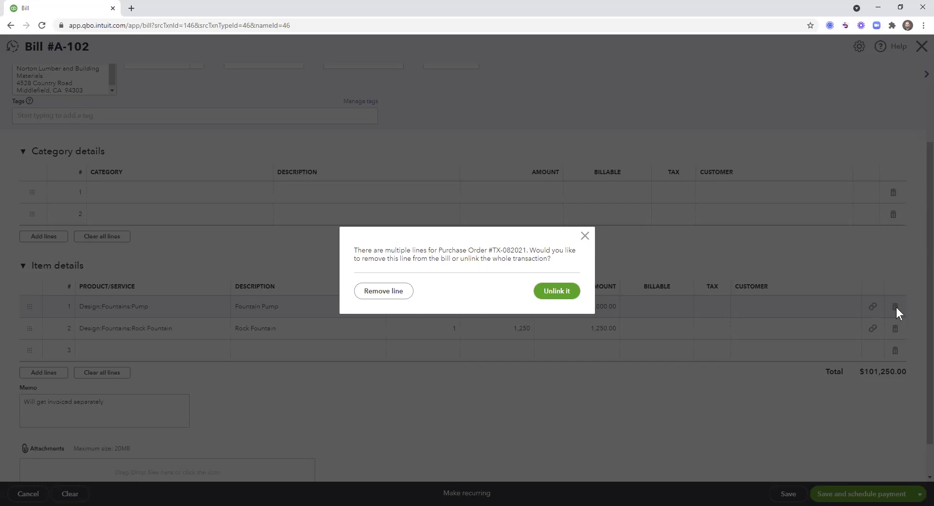
pyautogui.click(397, 292)
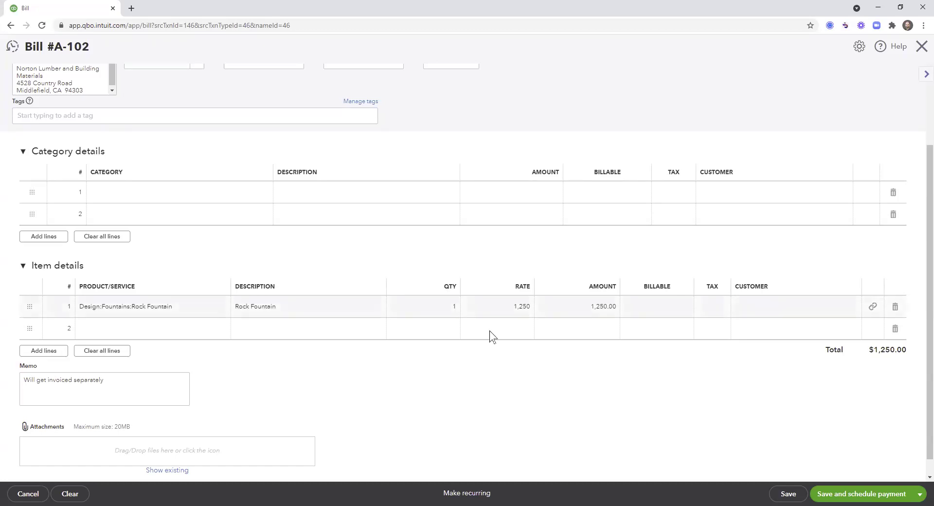
pyautogui.click(787, 494)
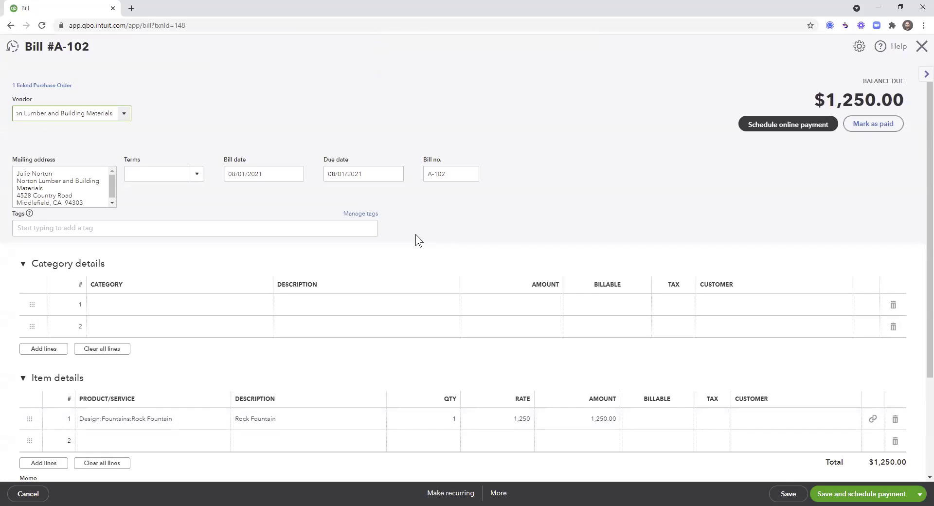
pyautogui.click(876, 128)
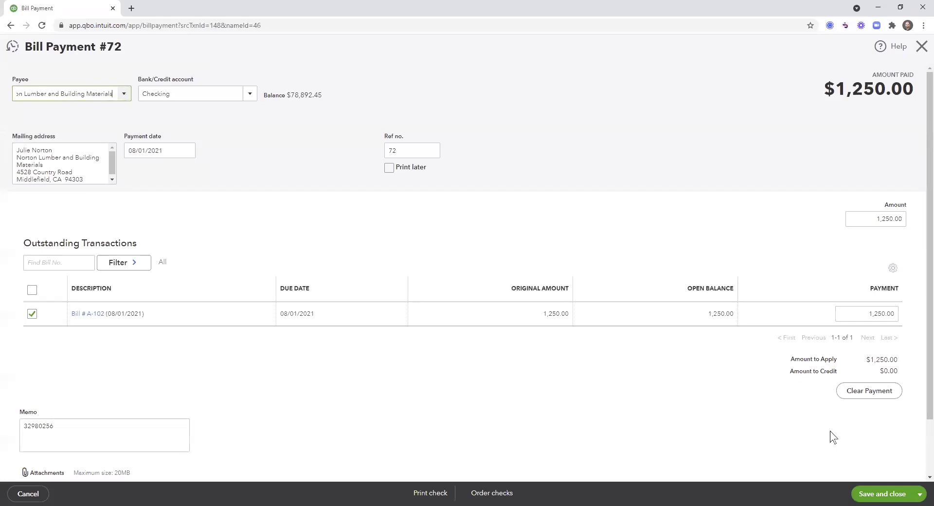
pyautogui.click(879, 493)
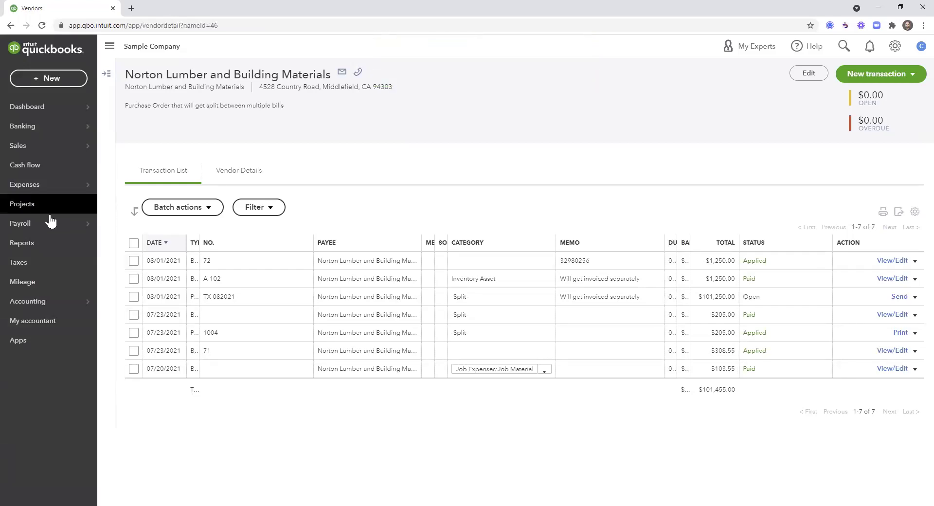
# - Search reports for 'pur' and open the Open Purchase Order List report
pyautogui.click(39, 245)
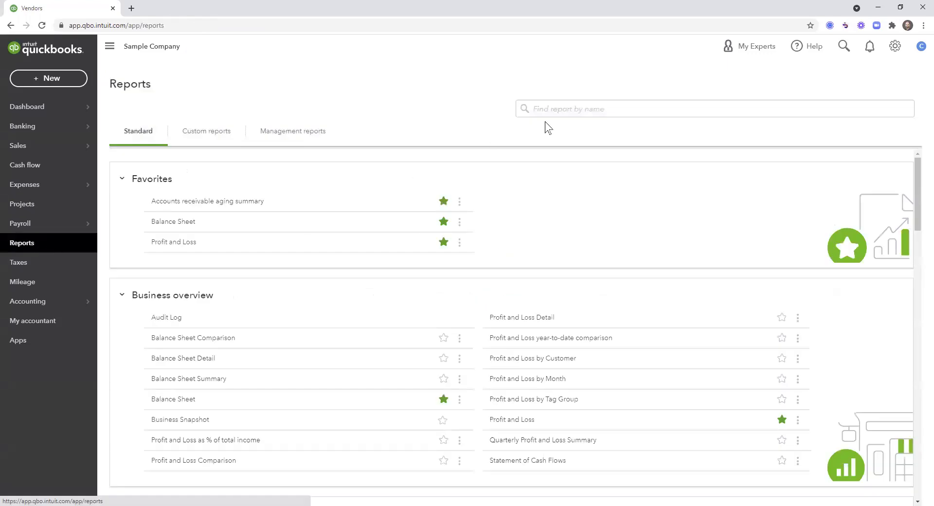
pyautogui.click(559, 110)
pyautogui.write('pur')
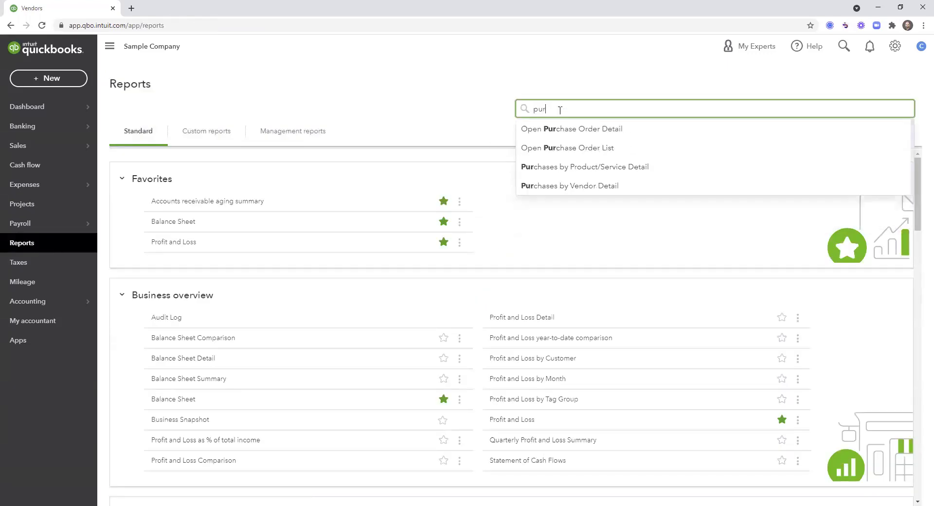
pyautogui.click(592, 156)
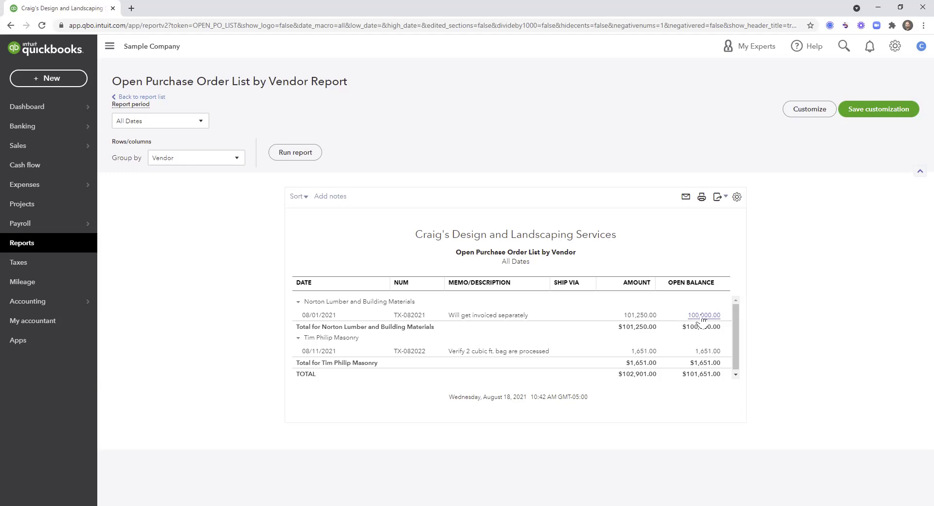
# - Open TX-082021 from the report and check the bill already linked to it
pyautogui.click(418, 317)
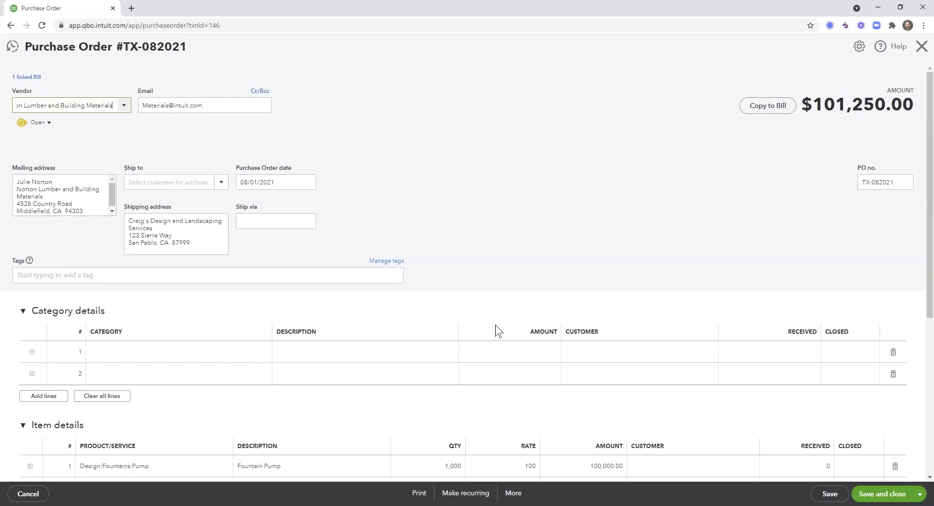
pyautogui.click(34, 84)
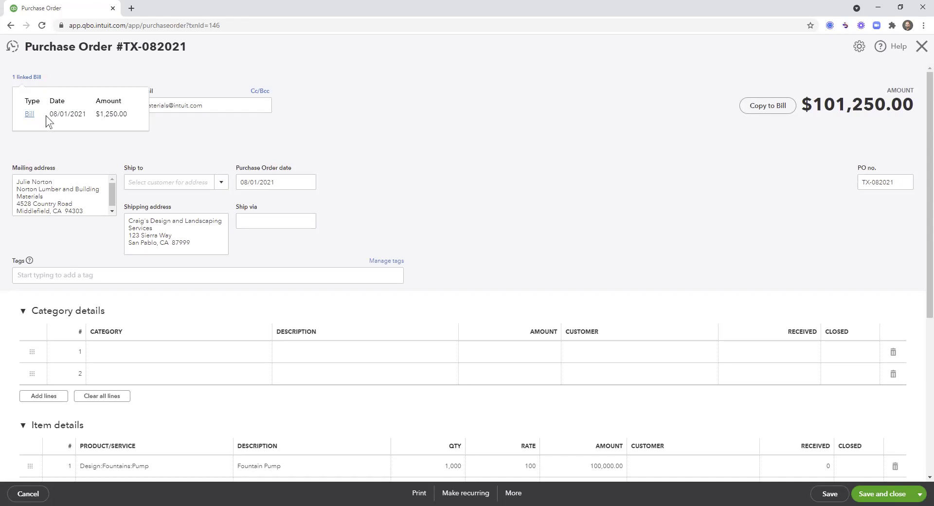
pyautogui.click(243, 145)
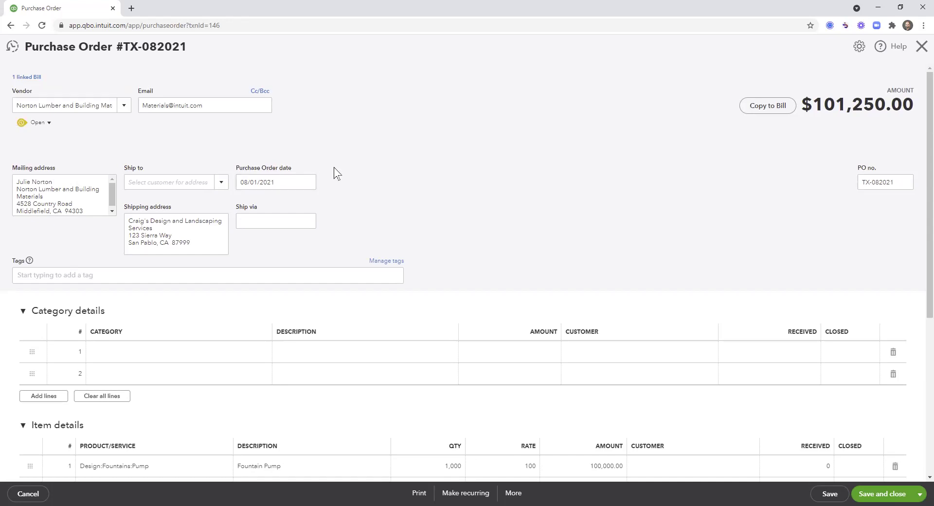
# - Copy the PO to bill B-102 with Fountain Pump quantity 500, totalling $50,000.00
pyautogui.click(761, 112)
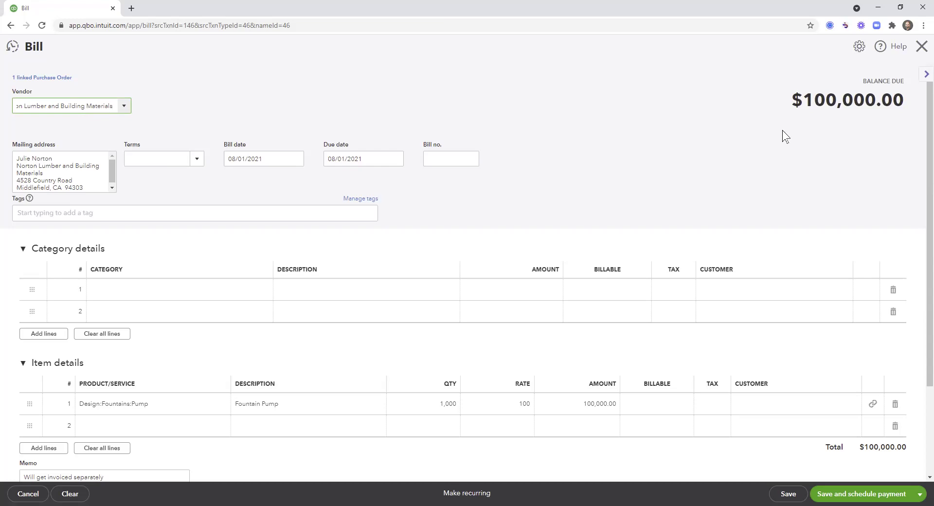
pyautogui.click(445, 159)
pyautogui.write('B-102')
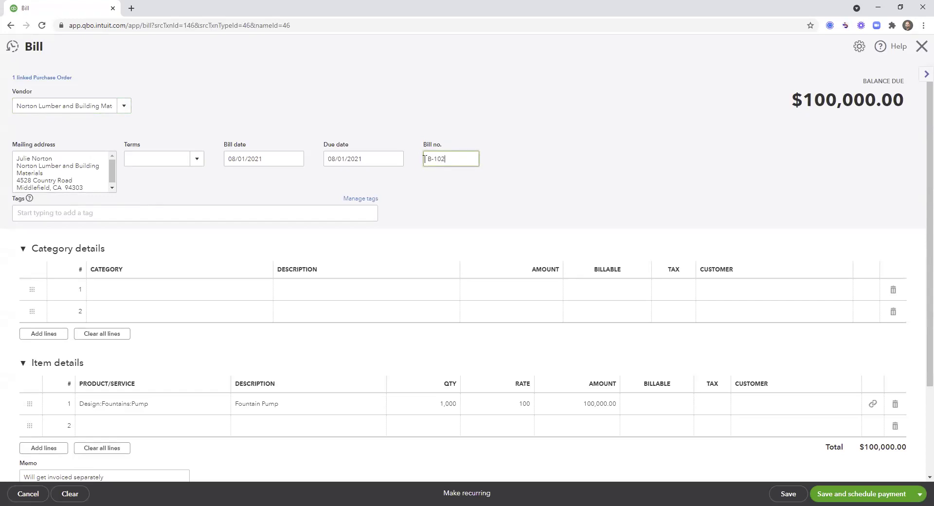
pyautogui.moveTo(424, 160); pyautogui.dragTo(440, 175)
pyautogui.scroll(-2, 421, 236)
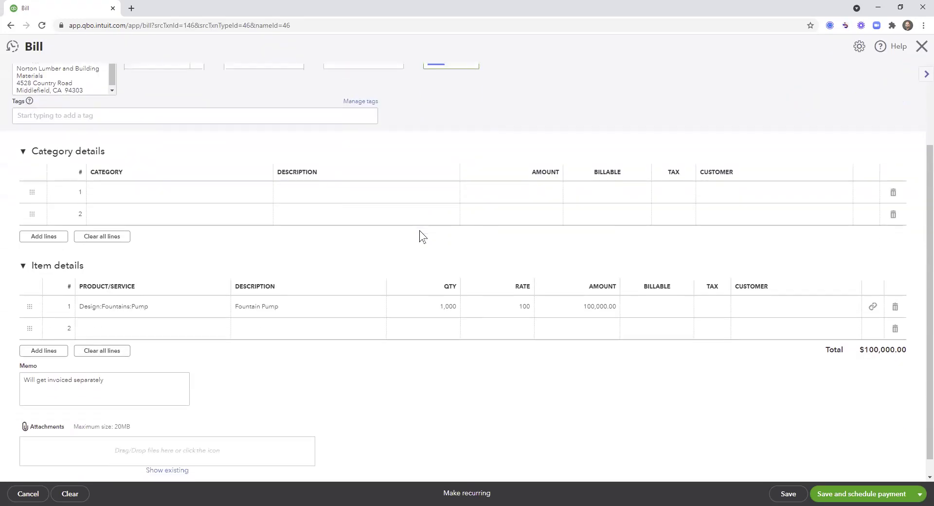
pyautogui.click(435, 311)
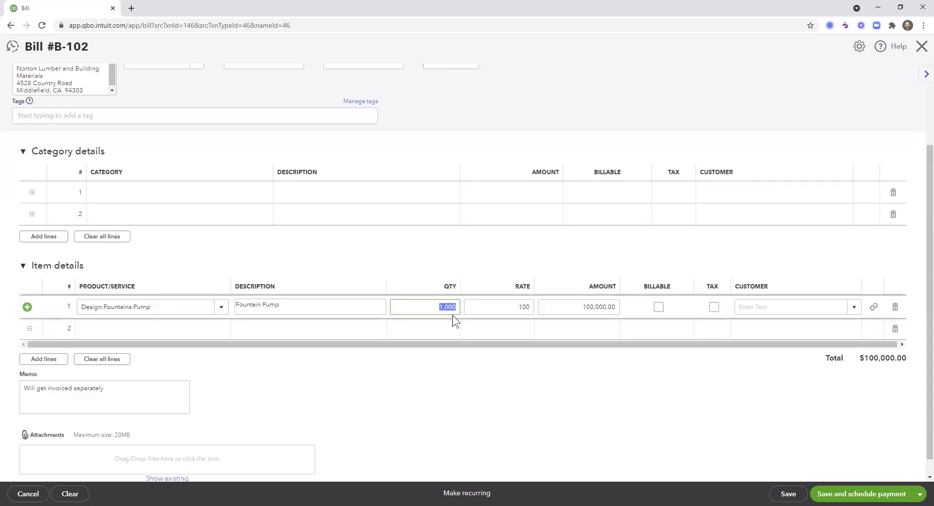
pyautogui.write('500')
pyautogui.click(486, 398)
pyautogui.scroll(2, 486, 399)
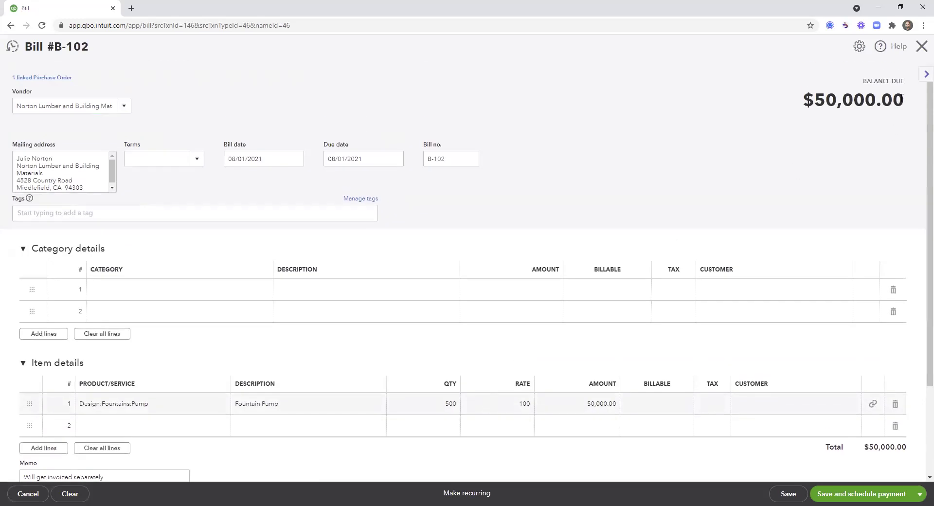
pyautogui.moveTo(903, 95); pyautogui.dragTo(814, 100)
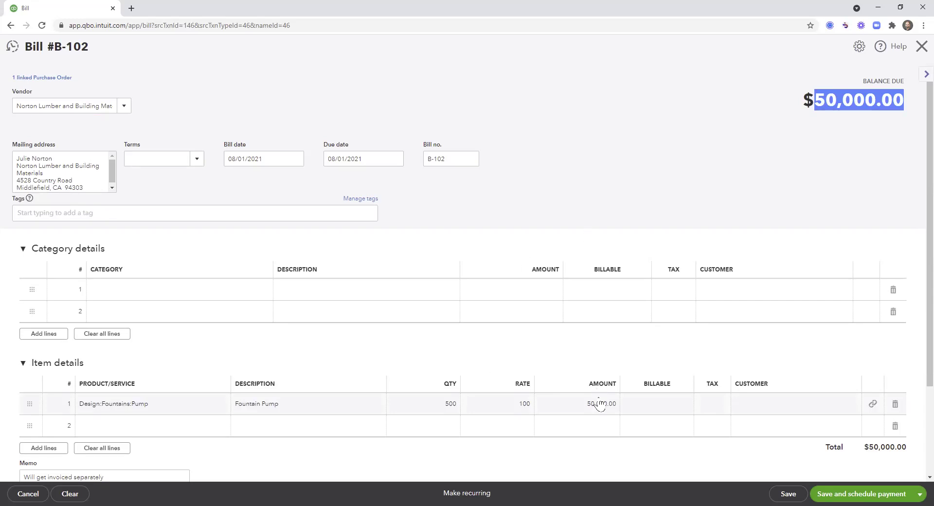
# - Save bill B-102, pay its $50,000.00 in full, and return to the Vendors list
pyautogui.click(787, 494)
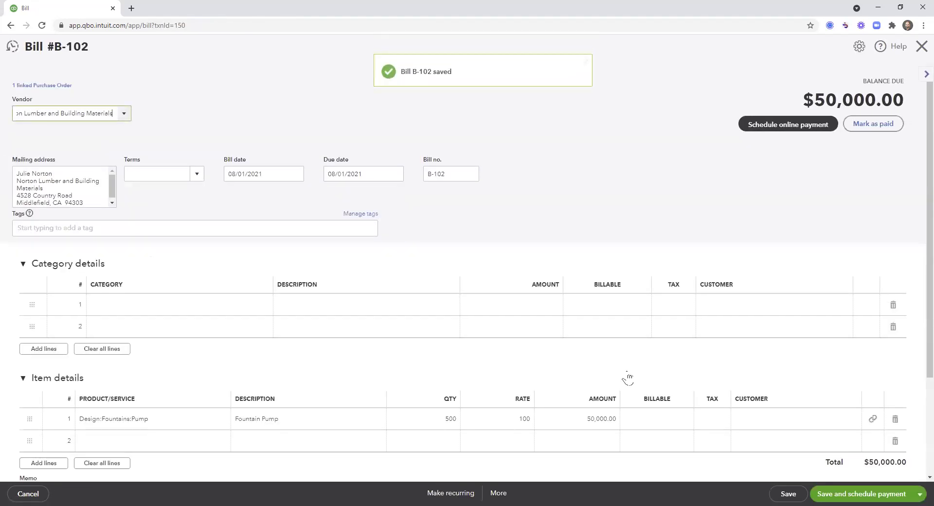
pyautogui.click(870, 133)
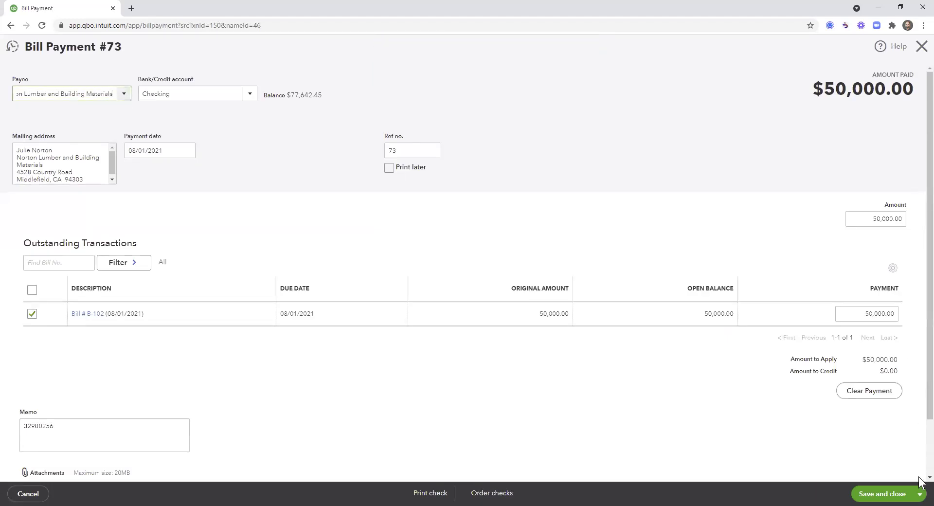
pyautogui.click(921, 491)
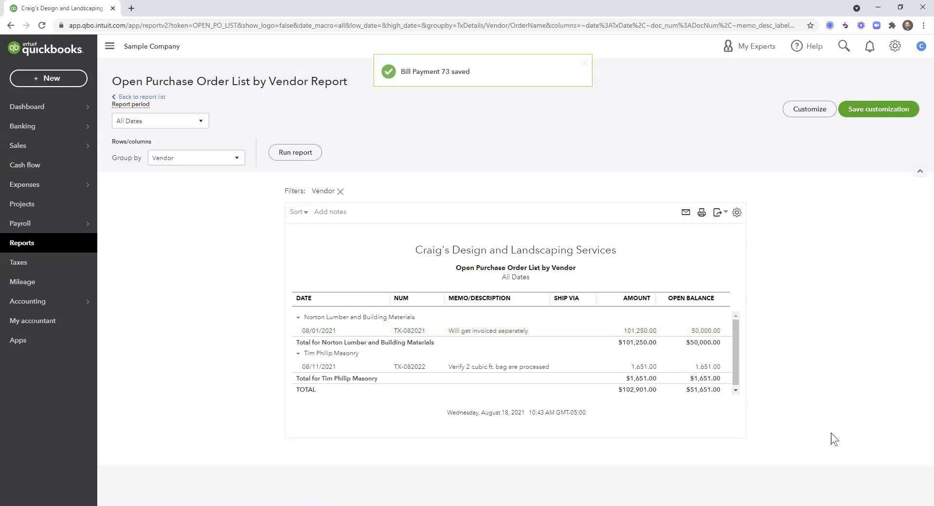
pyautogui.click(65, 191)
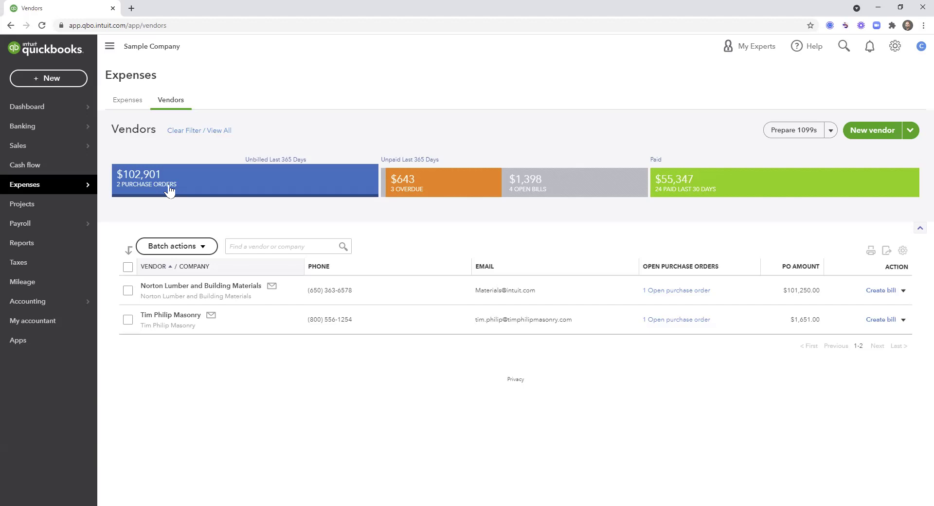
# - Filter vendors to those with open purchase orders and open Norton Lumber and Building Materials
pyautogui.click(202, 184)
pyautogui.click(185, 184)
pyautogui.click(223, 287)
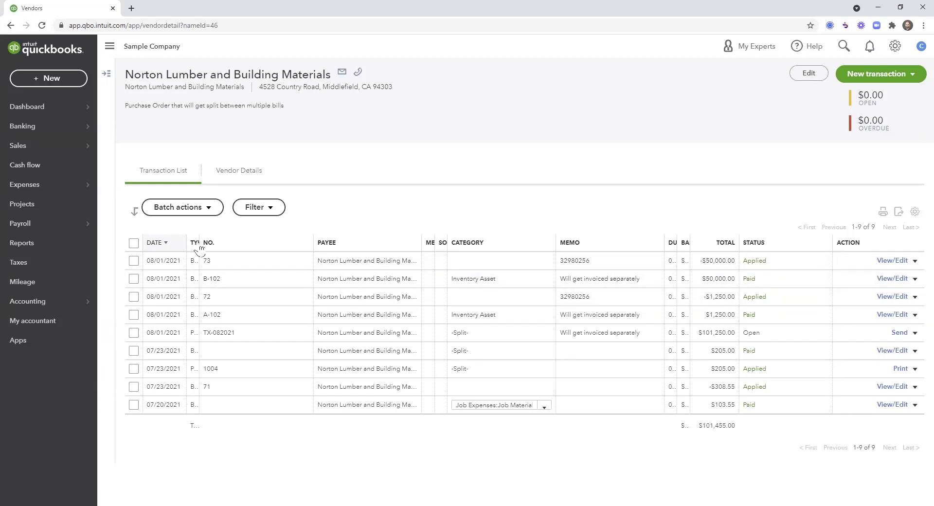
# - Widen the Type column to show full names and review the table's available columns
pyautogui.moveTo(200, 243); pyautogui.dragTo(270, 243)
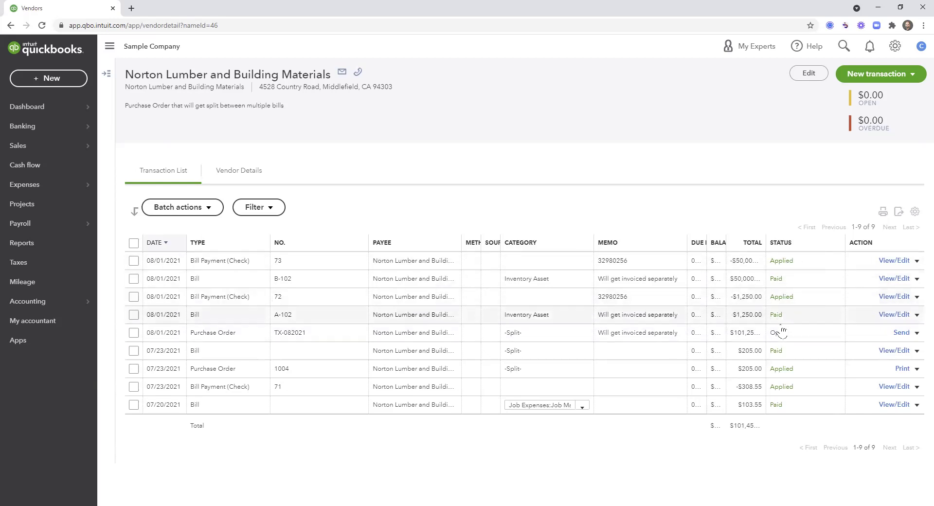
pyautogui.click(915, 211)
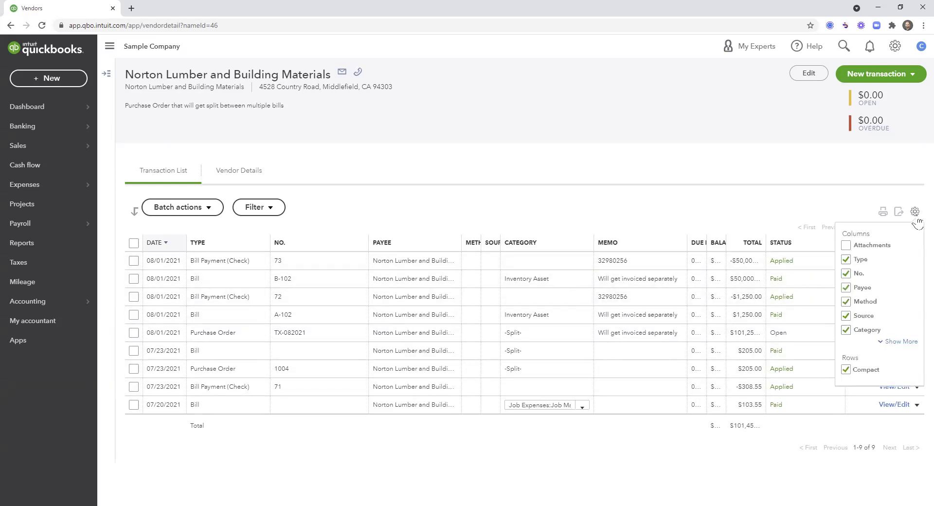
pyautogui.click(899, 341)
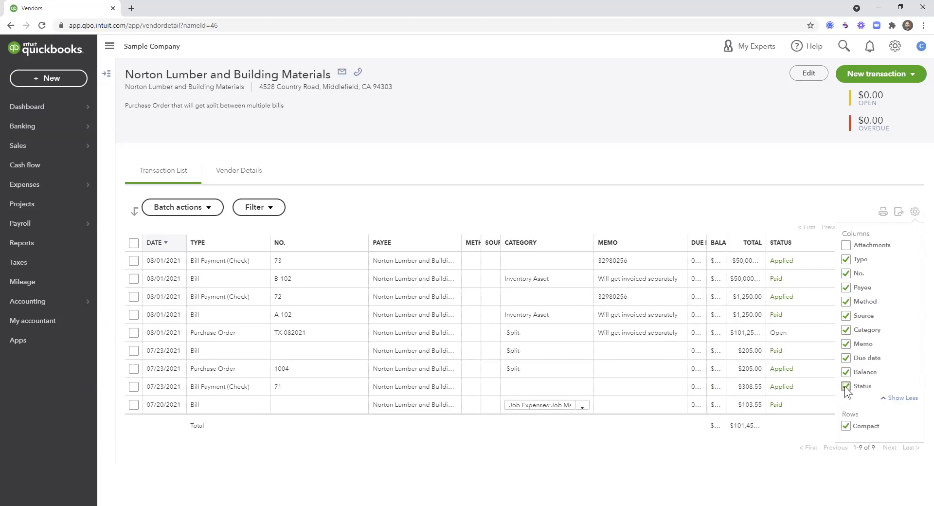
pyautogui.click(914, 212)
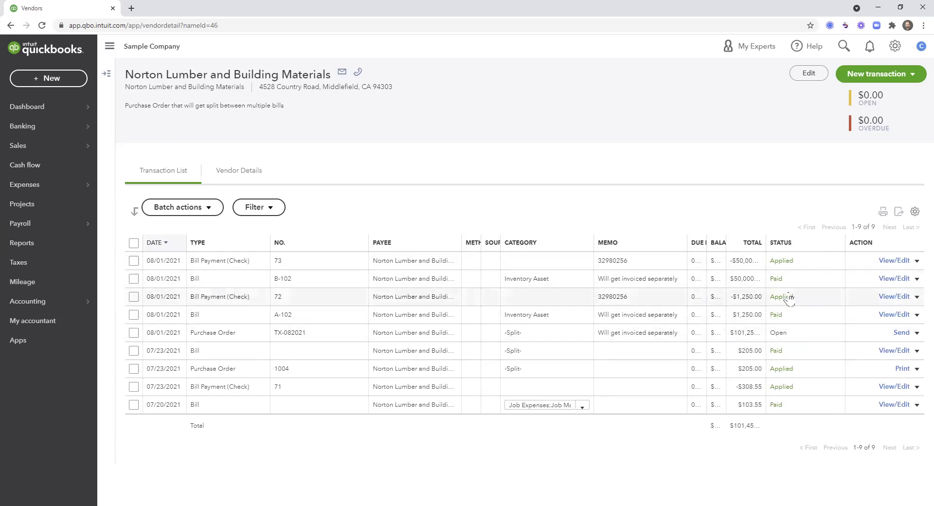
# - Search reports for 'purchase', open Open Purchase Order Detail, and scroll to the Open Balance column
pyautogui.click(62, 246)
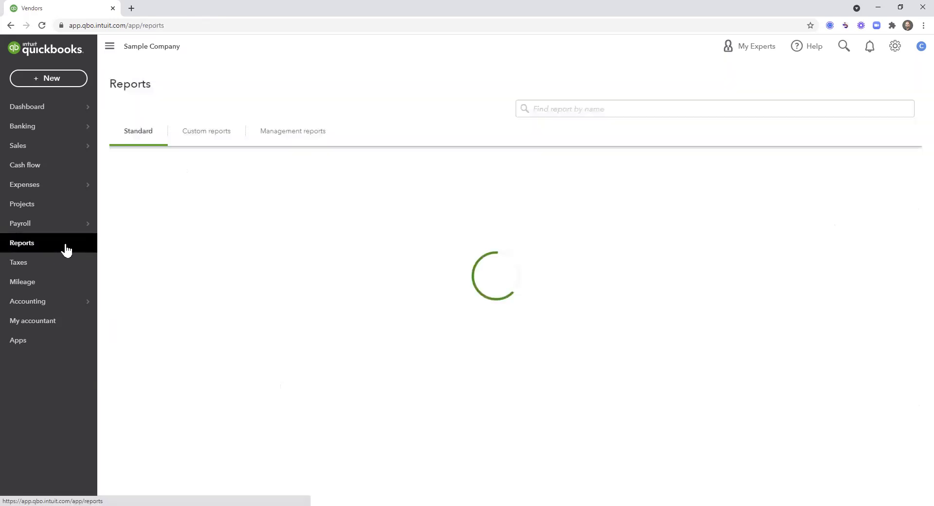
pyautogui.click(584, 105)
pyautogui.write('purch')
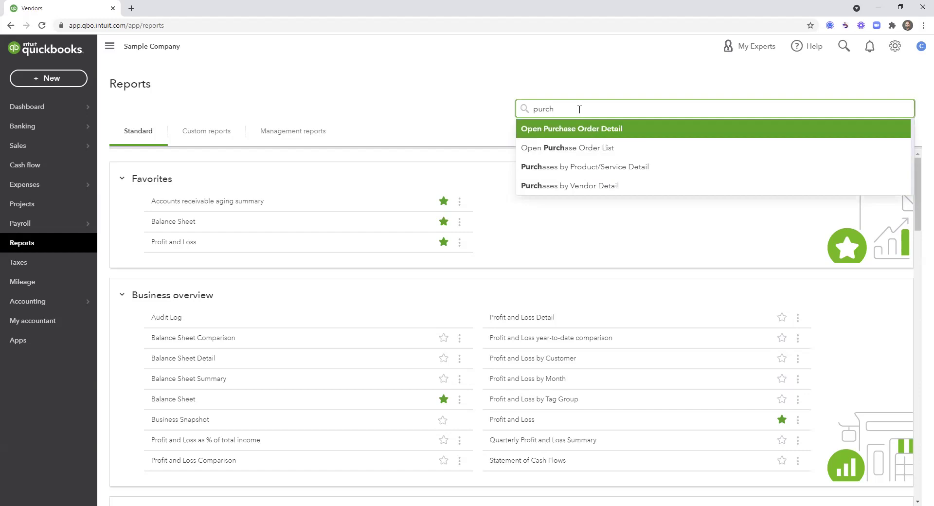
pyautogui.doubleClick(518, 114)
pyautogui.write('pur')
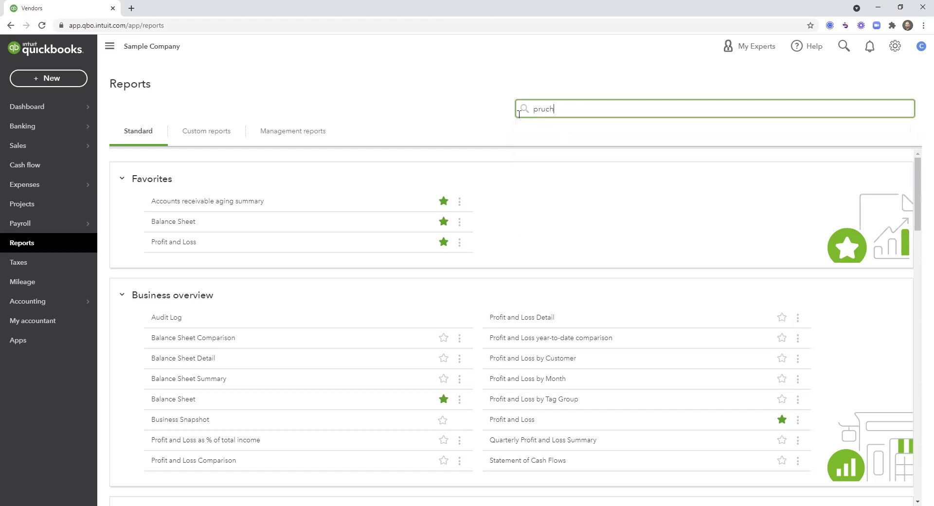
pyautogui.write('chase')
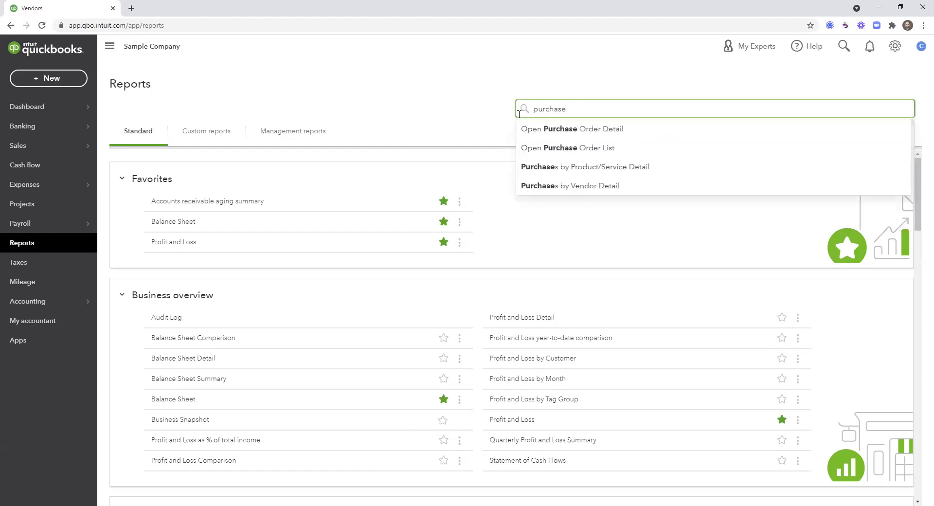
pyautogui.click(627, 138)
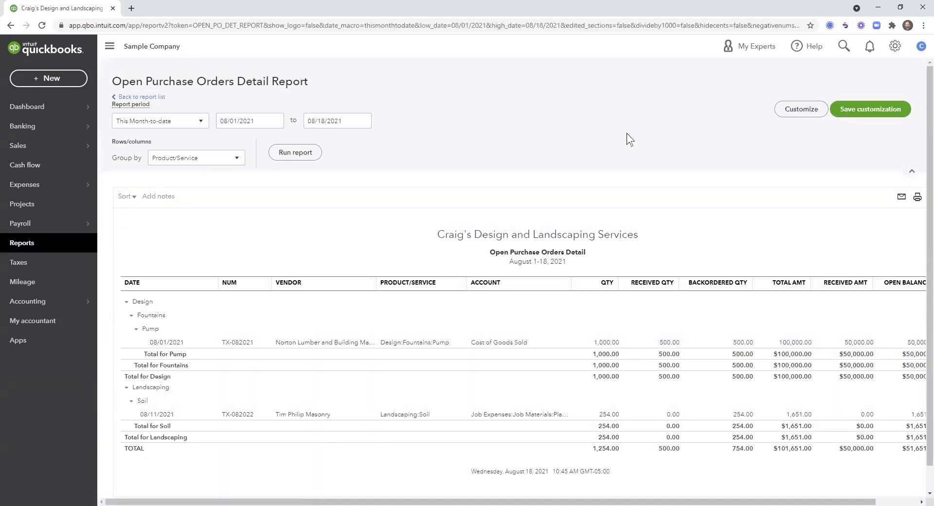
pyautogui.moveTo(589, 495); pyautogui.dragTo(510, 496)
pyautogui.moveTo(557, 497); pyautogui.dragTo(715, 495)
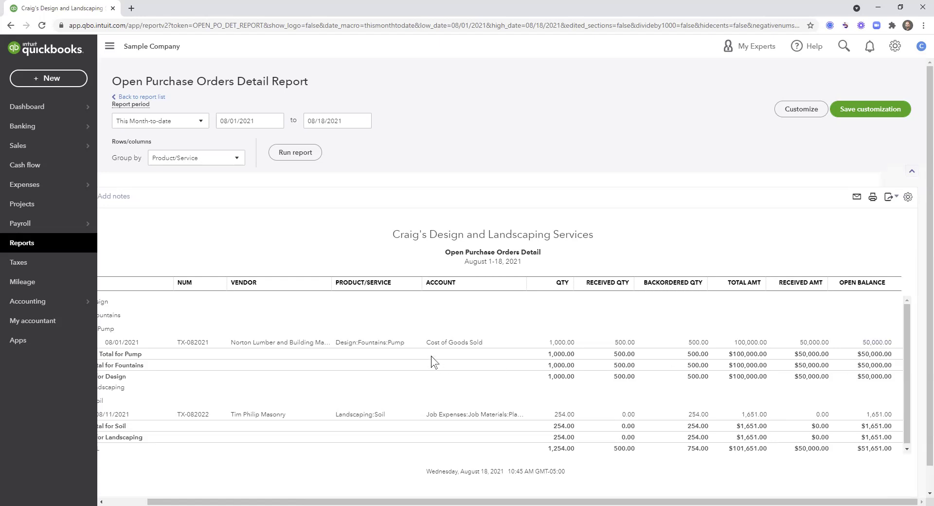
# - Open TX-082021 and review the bills already linked to it
pyautogui.click(292, 346)
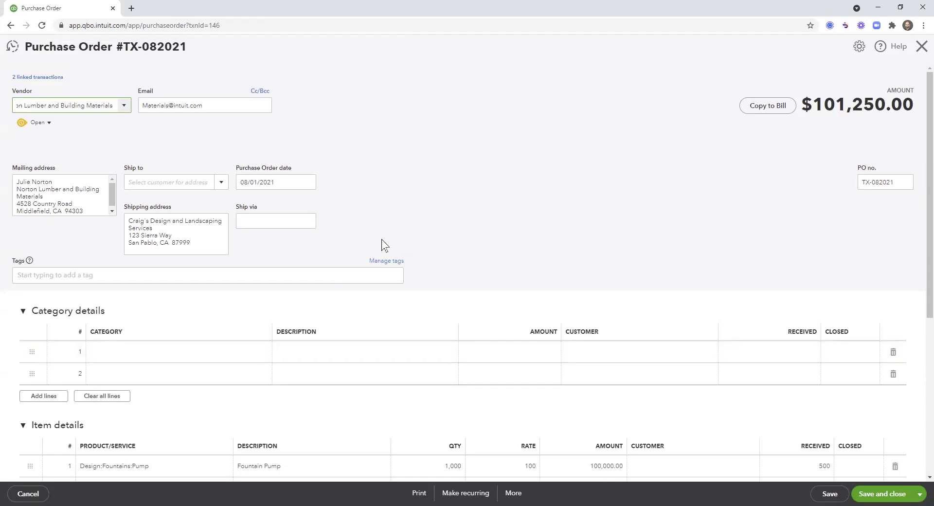
pyautogui.click(51, 78)
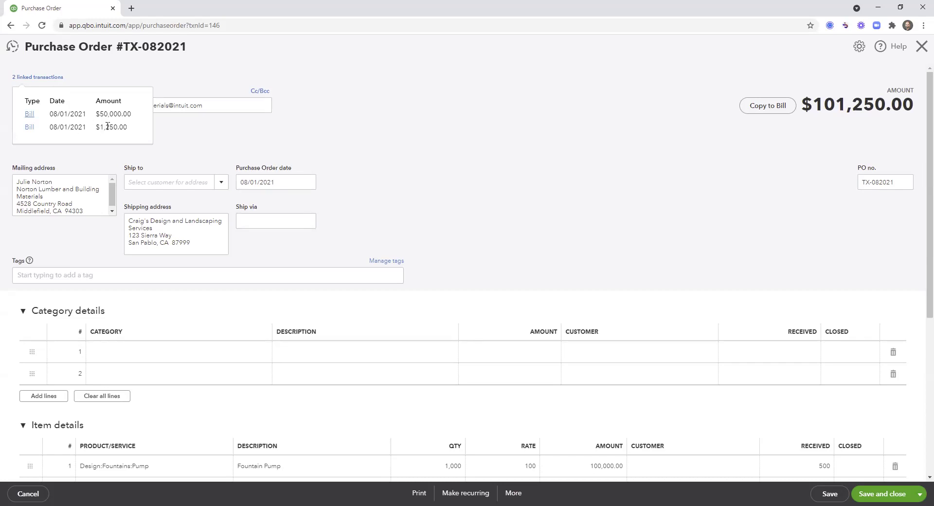
pyautogui.click(460, 142)
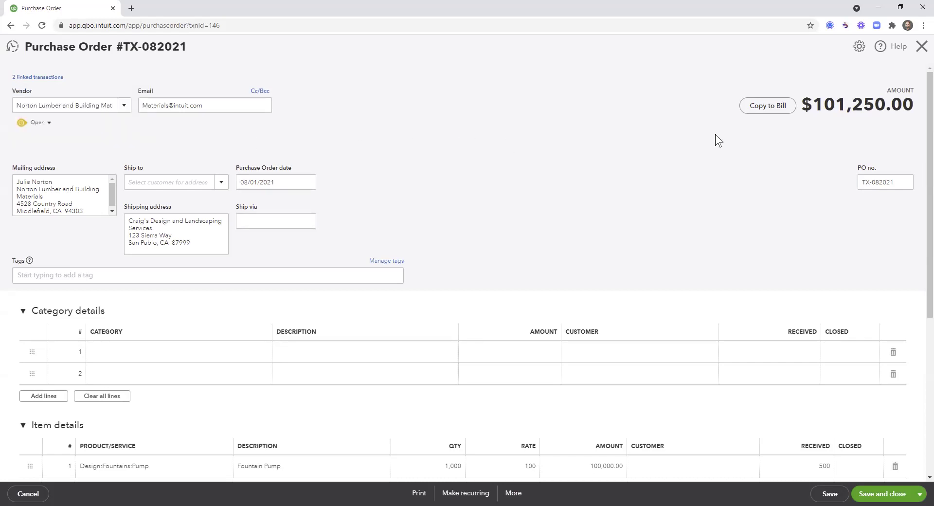
# - Copy the PO to bill C-102 for 499 pumps and save it at $49,900.00
pyautogui.click(753, 113)
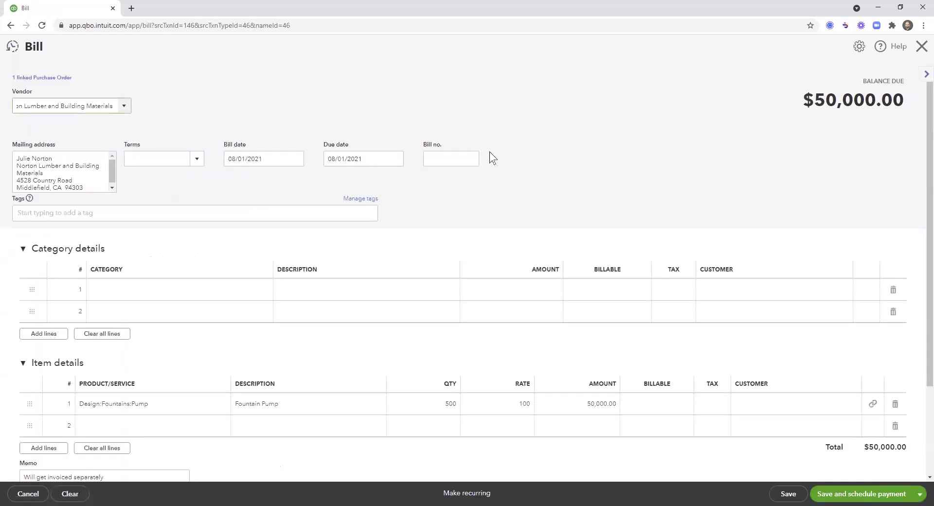
pyautogui.click(447, 156)
pyautogui.write('C')
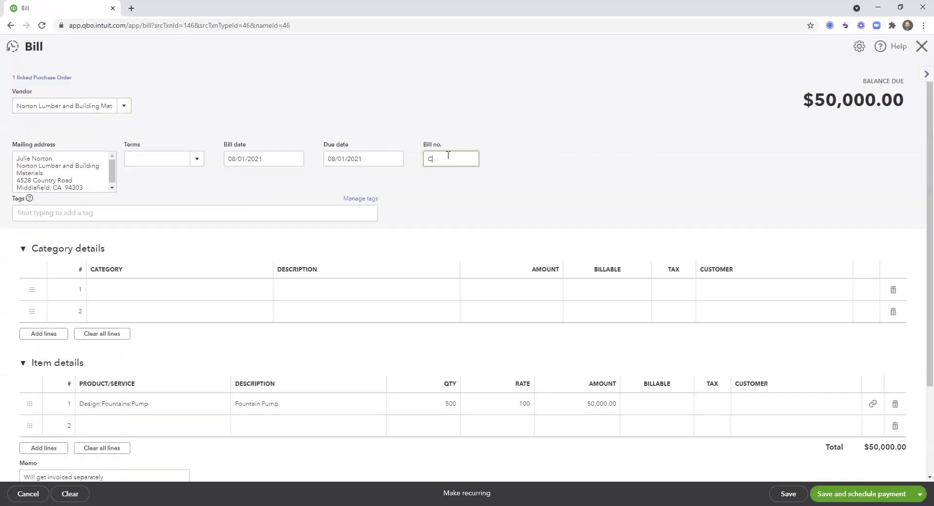
pyautogui.write('-102')
pyautogui.click(611, 166)
pyautogui.scroll(-2, 708, 190)
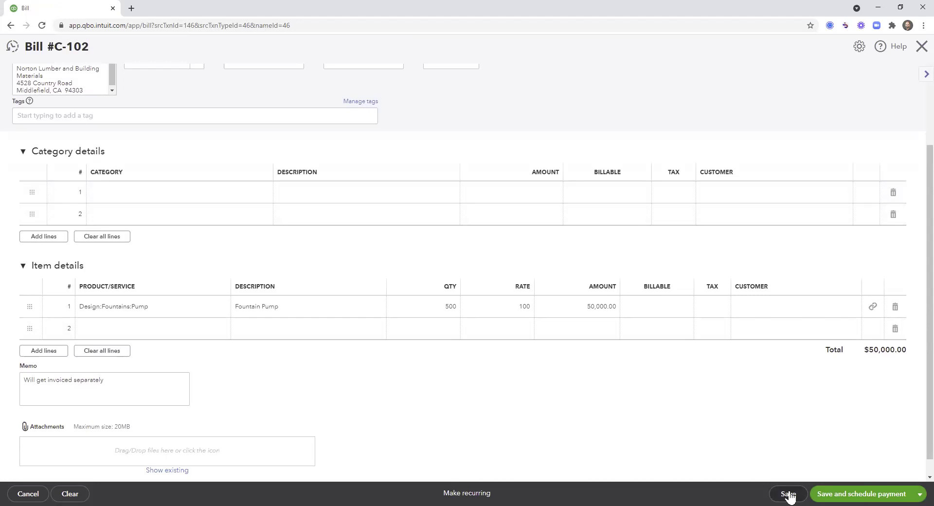
pyautogui.click(444, 312)
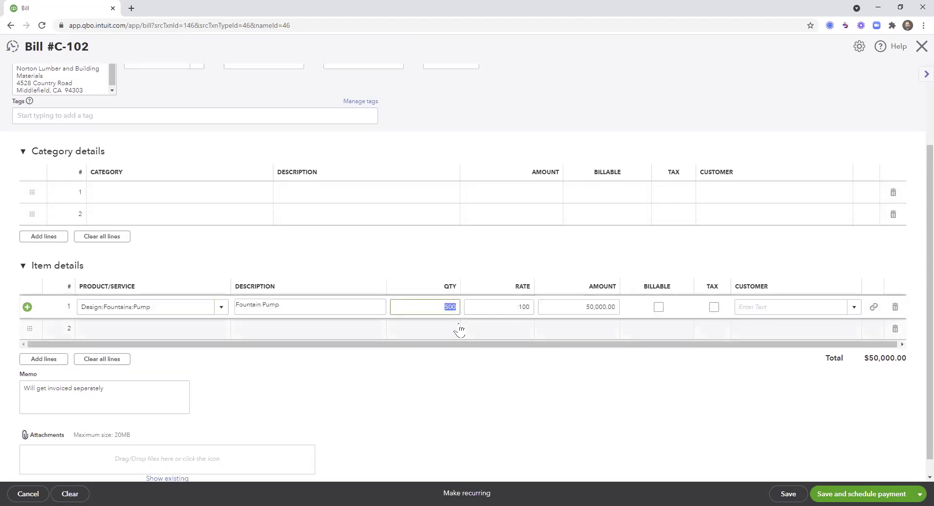
pyautogui.write('499')
pyautogui.click(476, 406)
pyautogui.scroll(2, 509, 410)
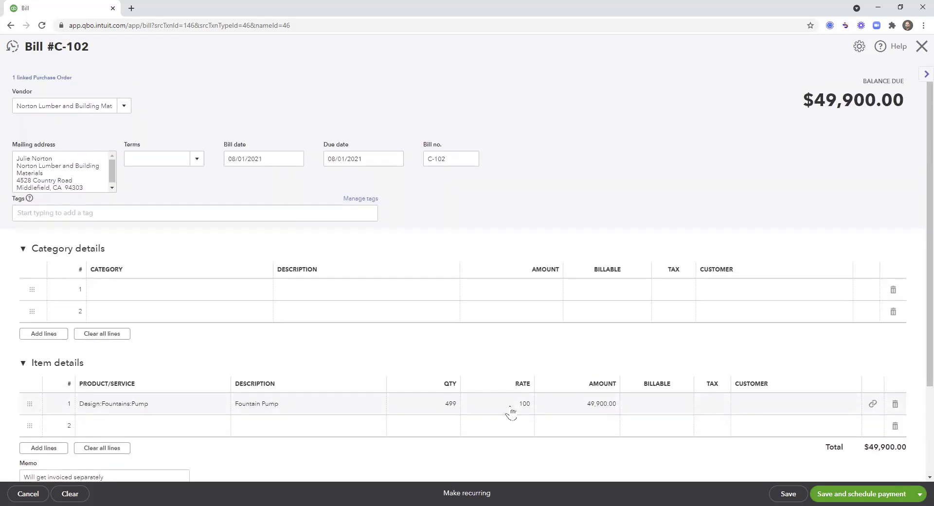
pyautogui.click(787, 494)
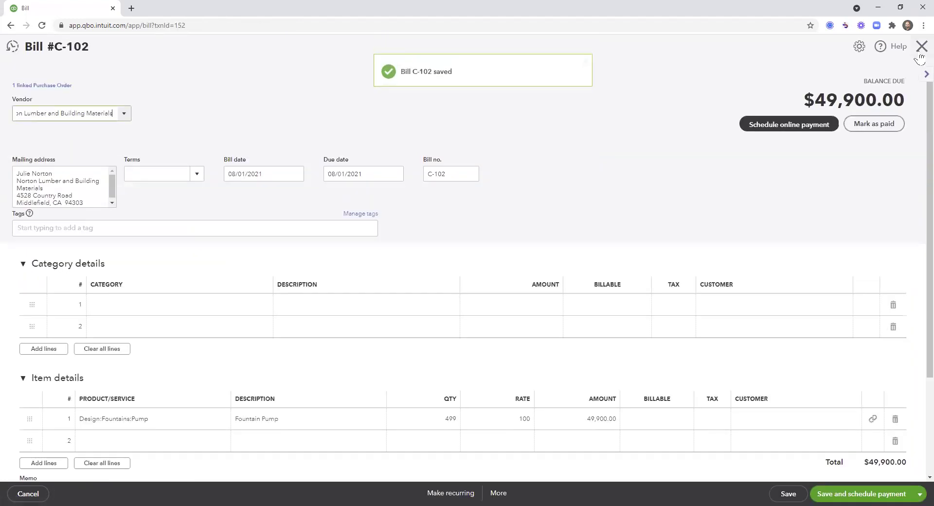
# - Close bill C-102 and reopen TX-082021 from Norton Lumber to see 999 pumps received
pyautogui.click(921, 54)
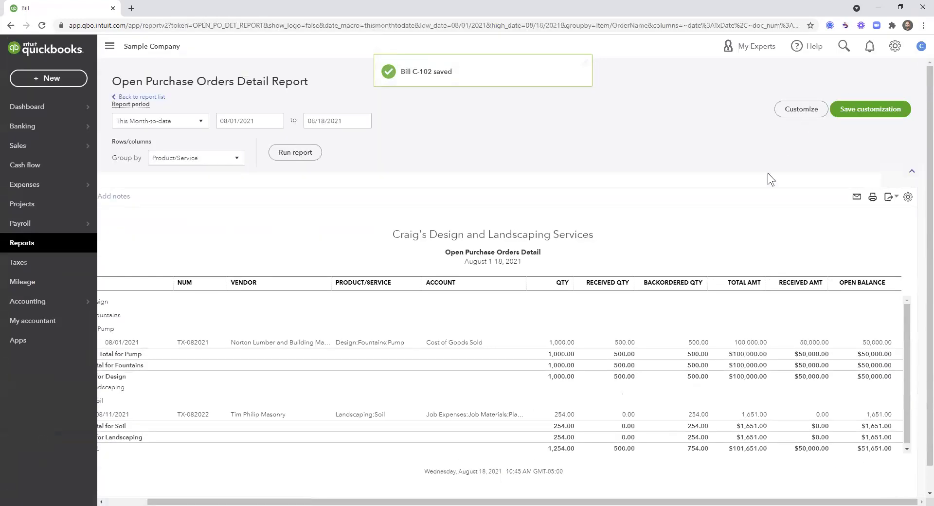
pyautogui.moveTo(48, 182)
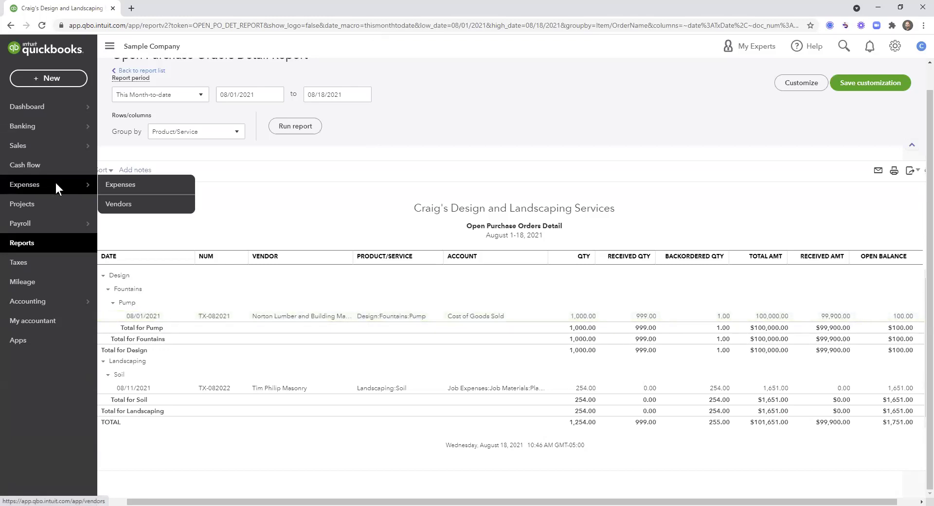
pyautogui.click(55, 186)
pyautogui.click(190, 290)
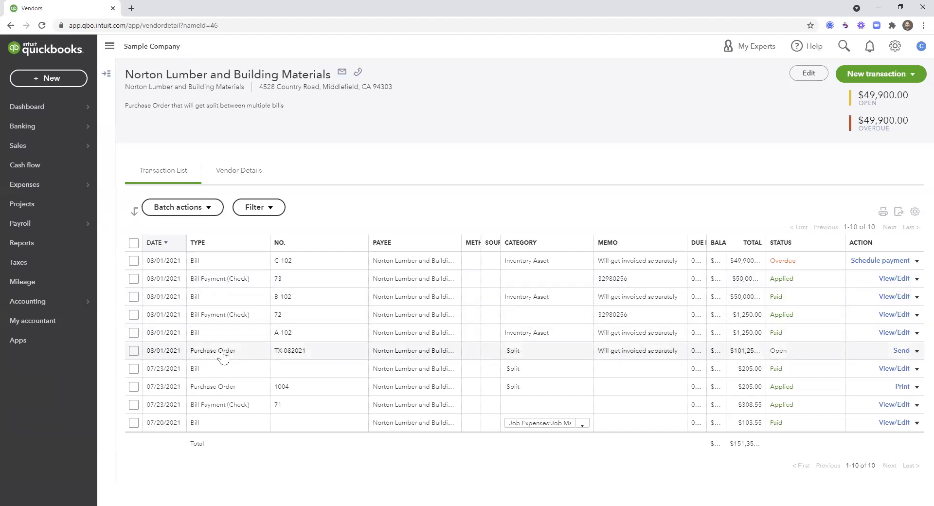
pyautogui.click(223, 352)
pyautogui.scroll(-4, 223, 358)
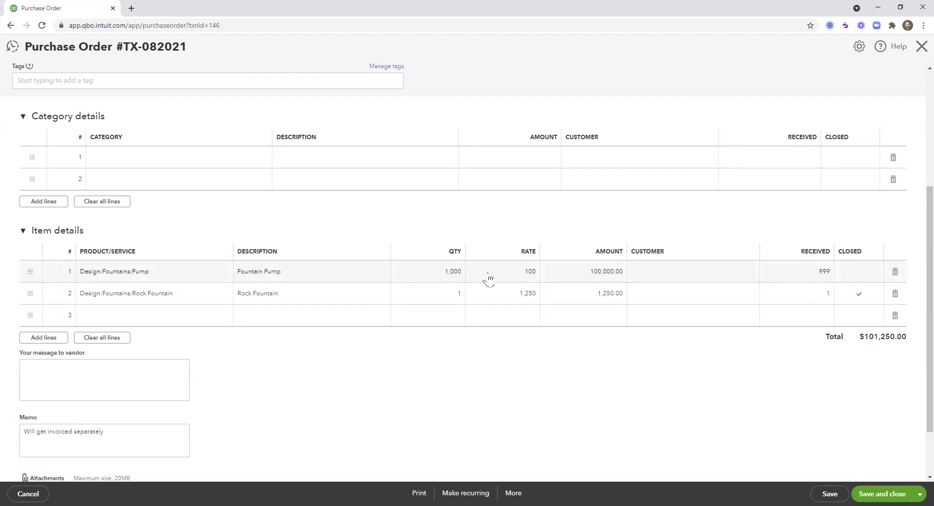
# - Copy TX-082021 to bill D-102 for the last pump (quantity 1) and save it at $100.00
pyautogui.moveTo(453, 275)
pyautogui.scroll(4, 501, 329)
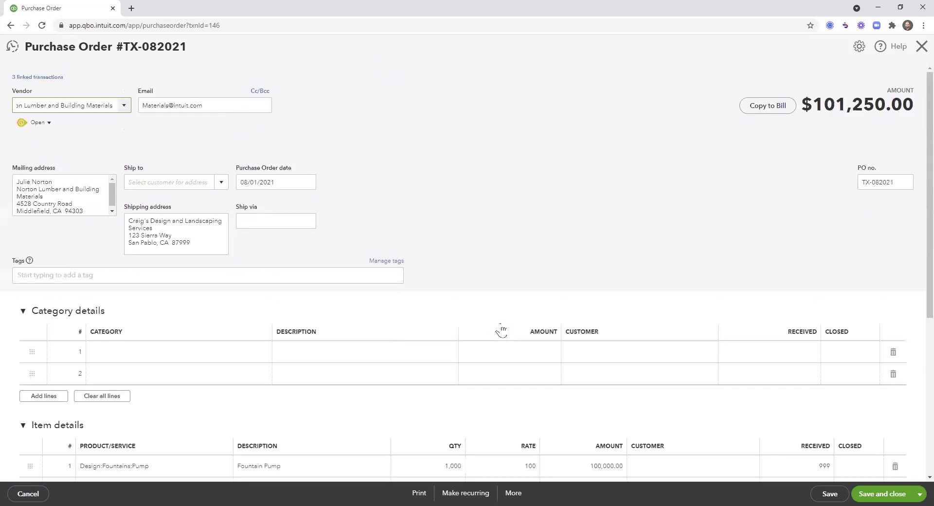
pyautogui.click(758, 108)
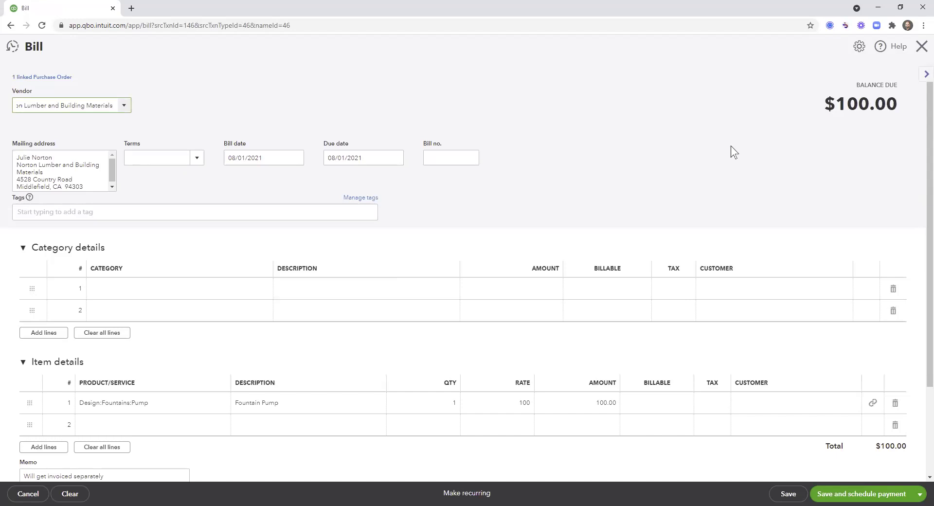
pyautogui.scroll(-2, 705, 170)
pyautogui.click(440, 289)
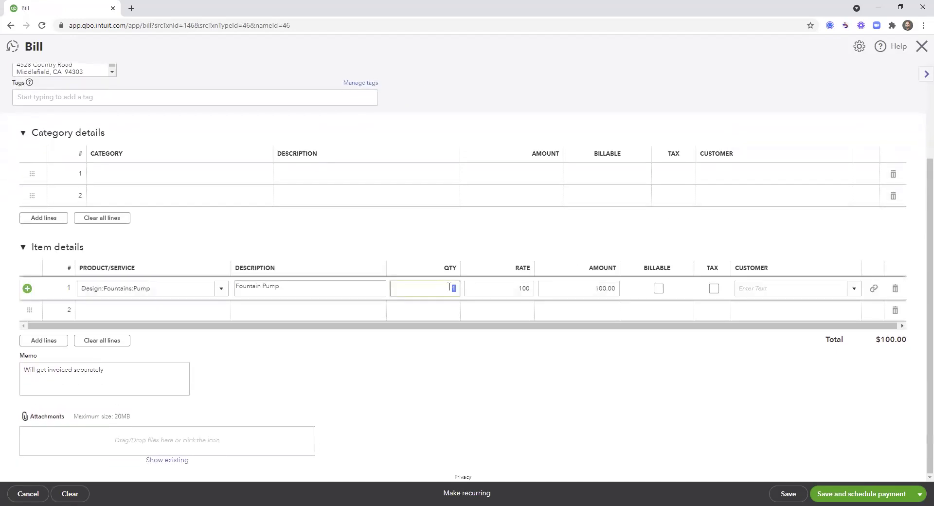
pyautogui.click(474, 416)
pyautogui.scroll(2, 603, 253)
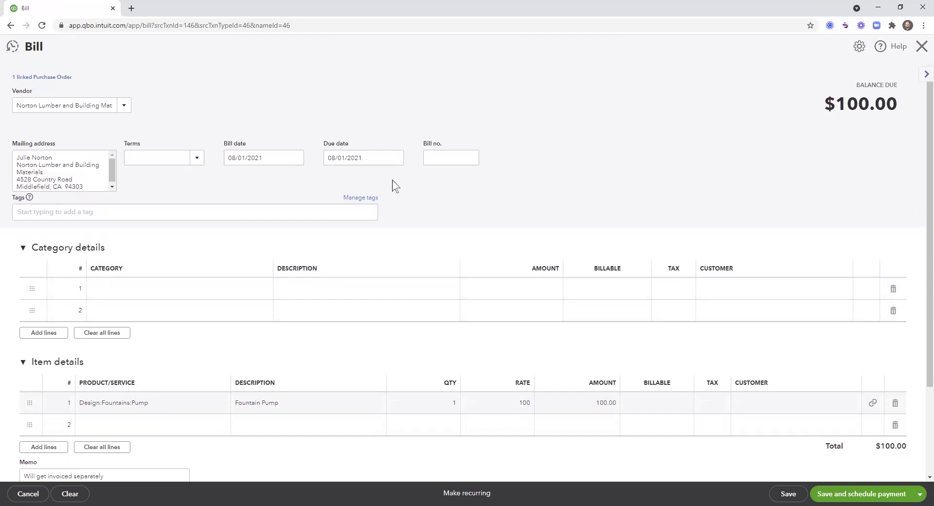
pyautogui.click(431, 155)
pyautogui.write('D-102')
pyautogui.click(787, 493)
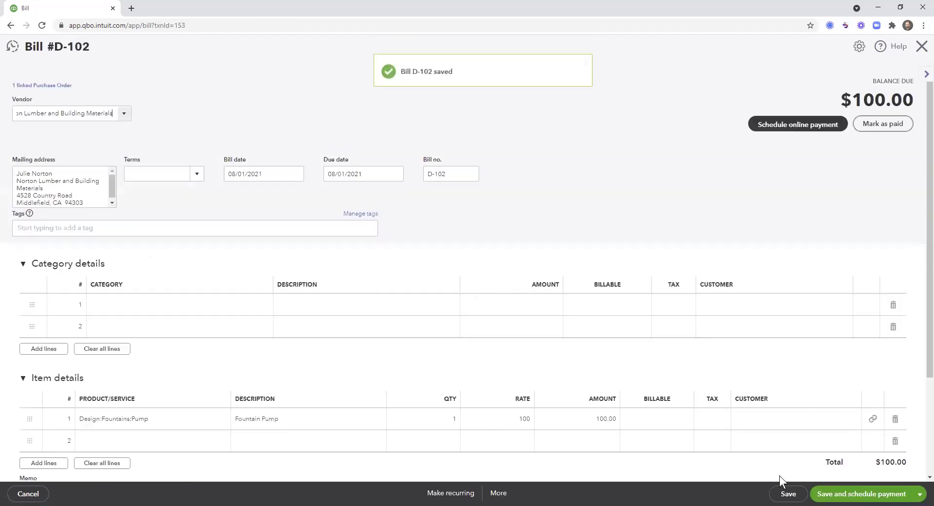
# - Close bill D-102 to return to the Norton Lumber and Building Materials vendor page
pyautogui.click(920, 47)
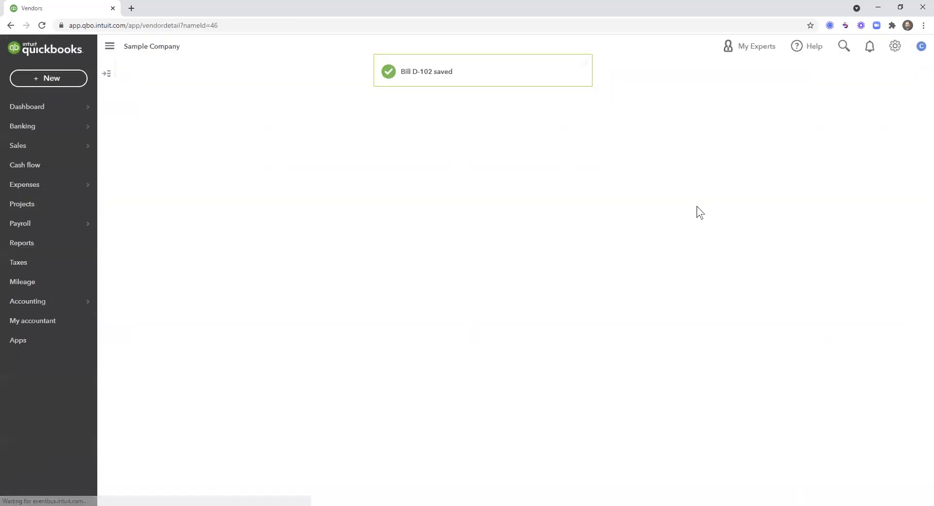